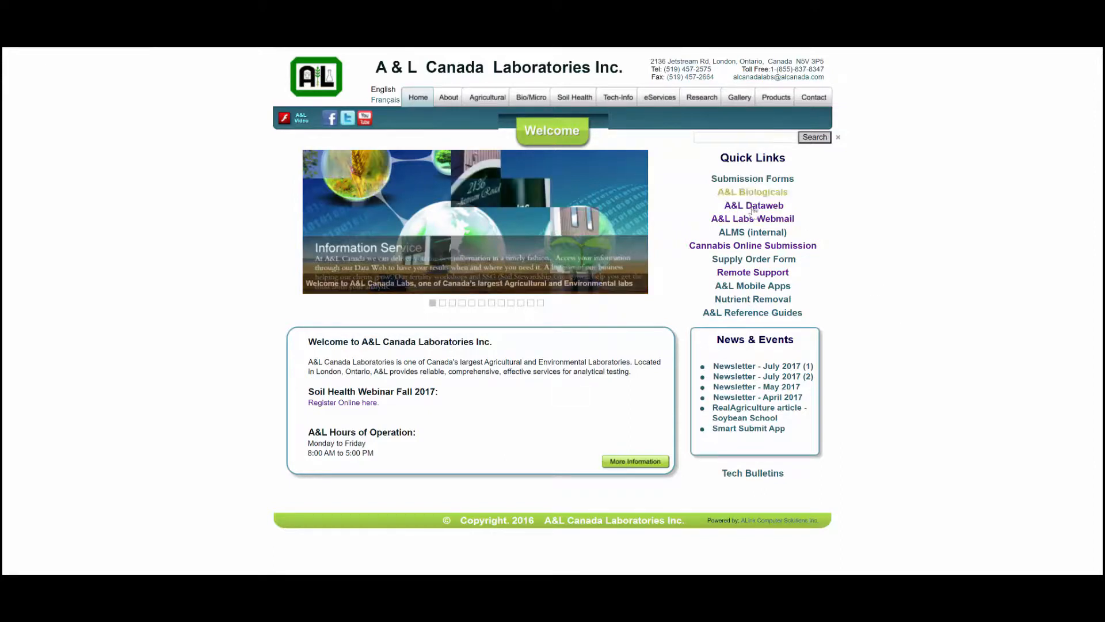
# Open the Cannabis Online Submission site and log in with the account e-mail and password.
pyautogui.click(798, 247)
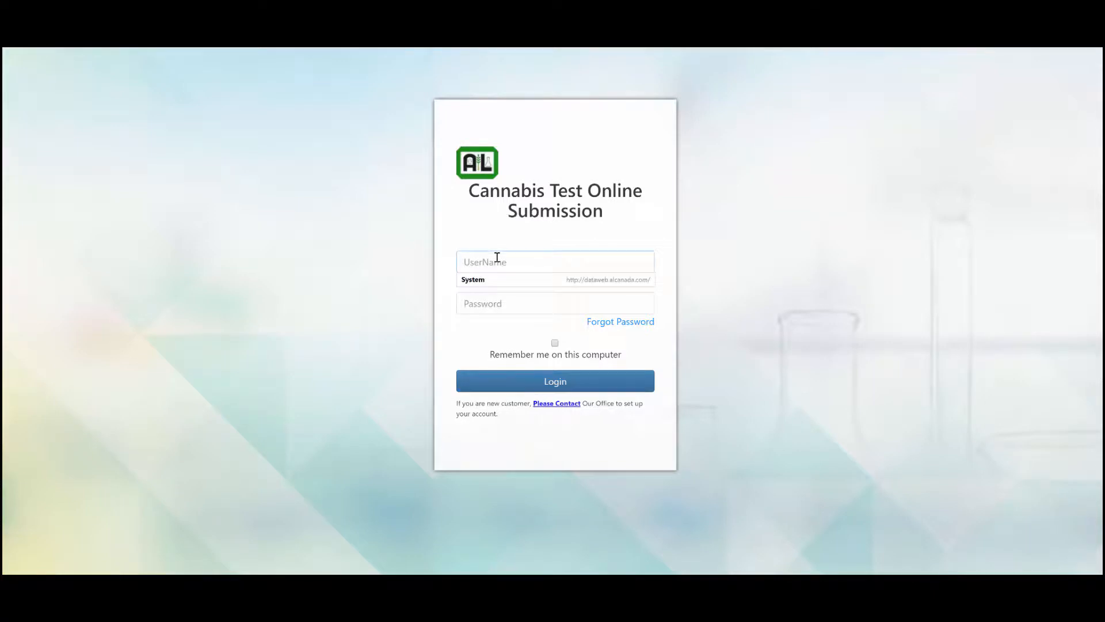
pyautogui.write('jeff')
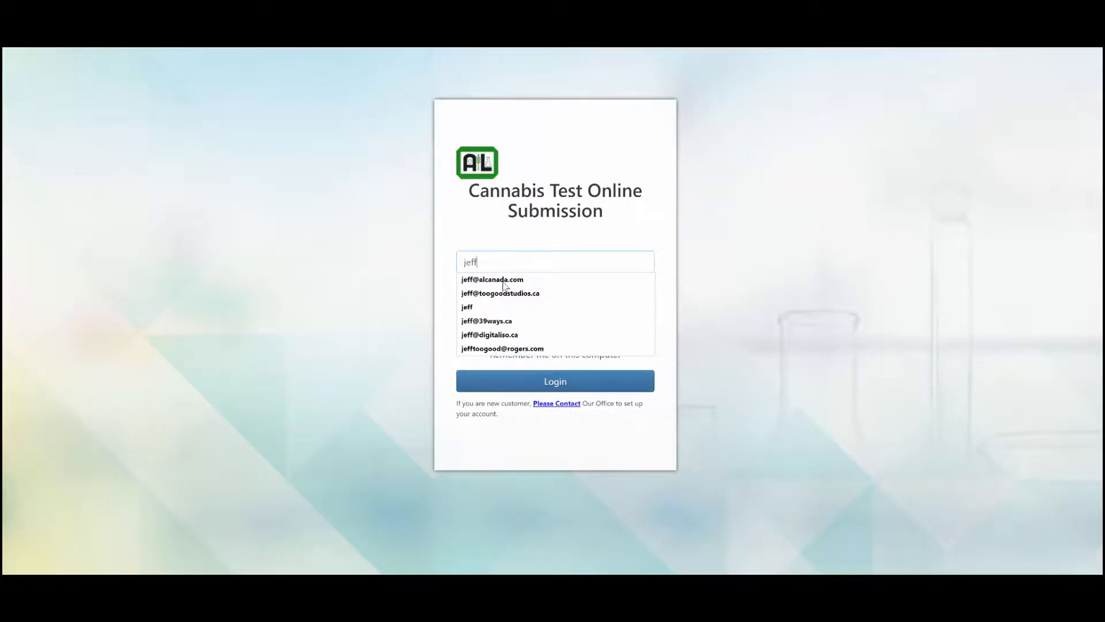
pyautogui.click(503, 281)
pyautogui.click(500, 297)
pyautogui.write('••')
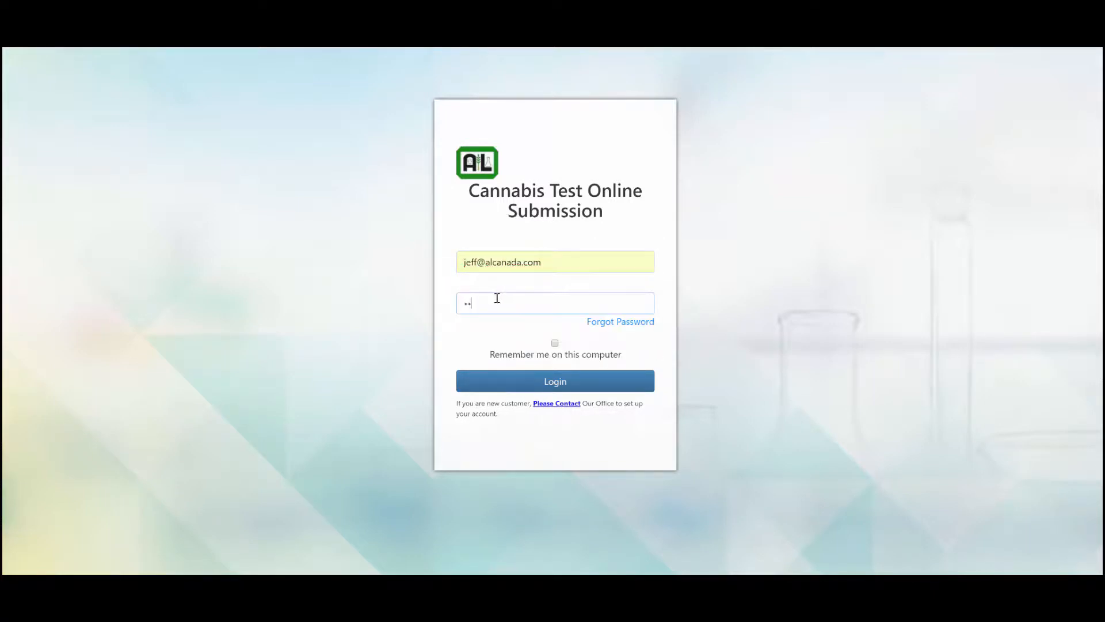
pyautogui.write('•••••••')
pyautogui.press('Return')
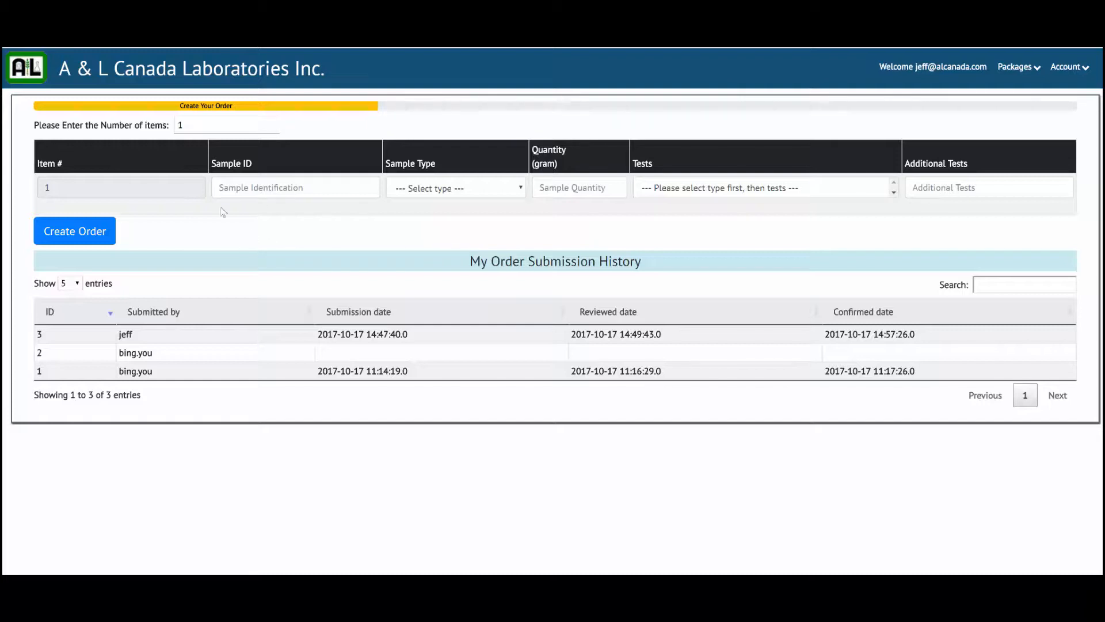
# Set the number of items to 3 and enter CT-01A as the first item's sample ID.
pyautogui.moveTo(188, 126); pyautogui.dragTo(173, 134)
pyautogui.click(275, 123)
pyautogui.click(274, 123)
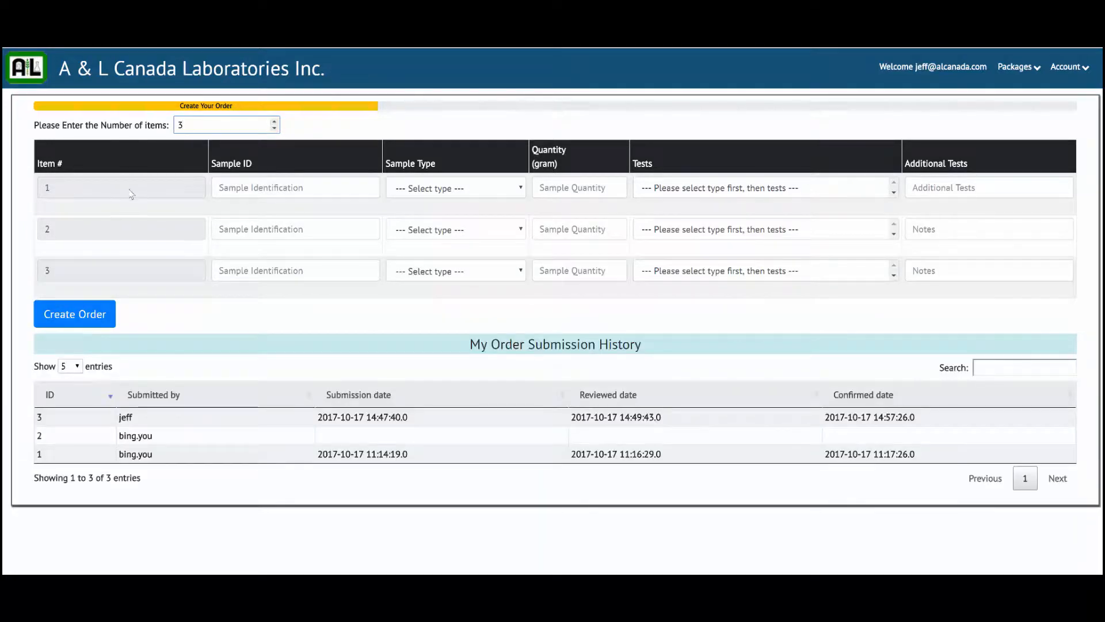
pyautogui.click(235, 184)
pyautogui.write('C')
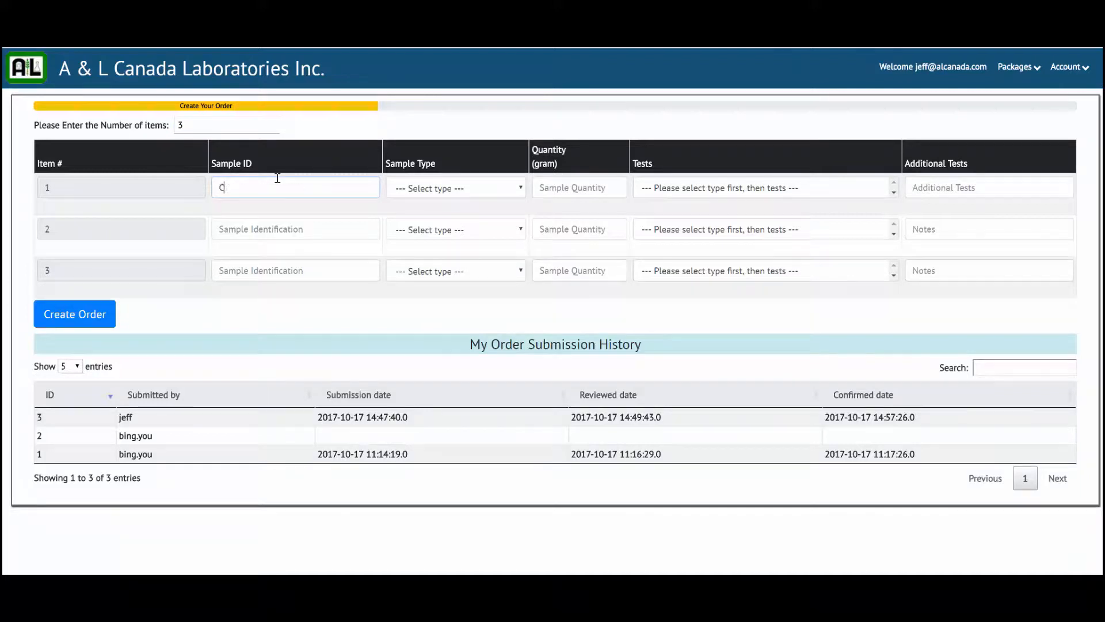
pyautogui.write('T-01A')
# Define item 1 as Dried Cannabis with a quantity of 5.2 grams and the Regulate Heavy Metals test.
pyautogui.click(417, 190)
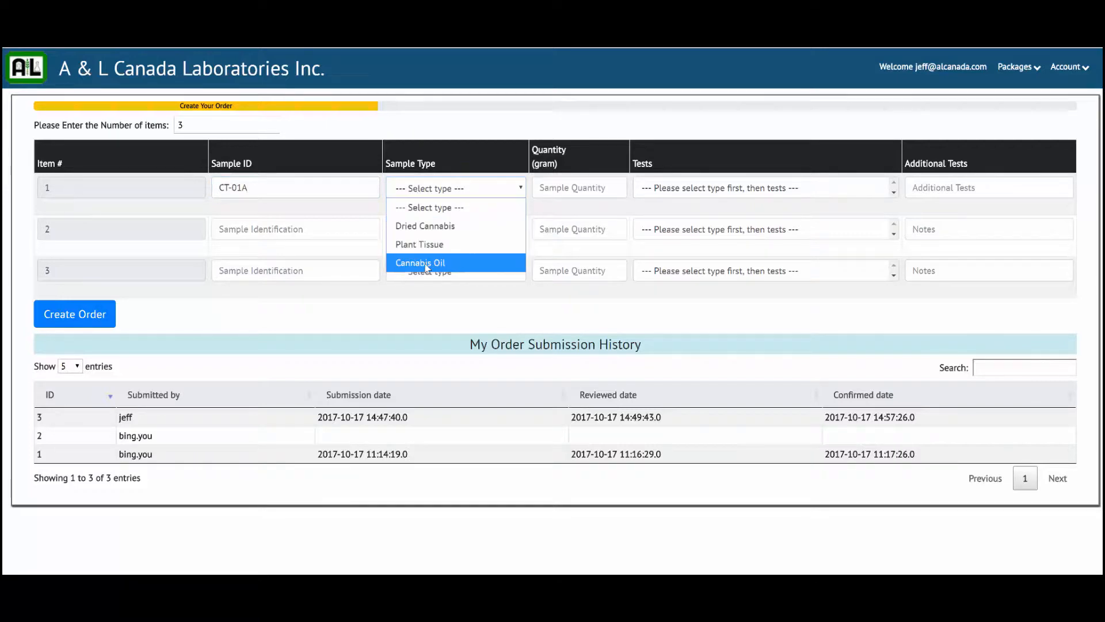
pyautogui.click(426, 227)
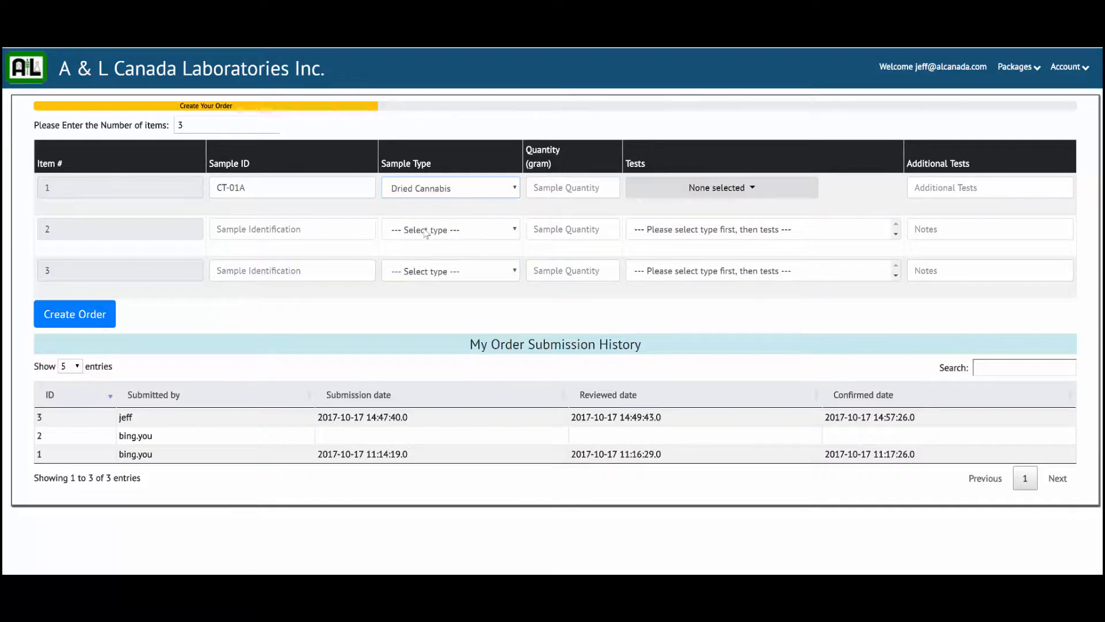
pyautogui.click(551, 188)
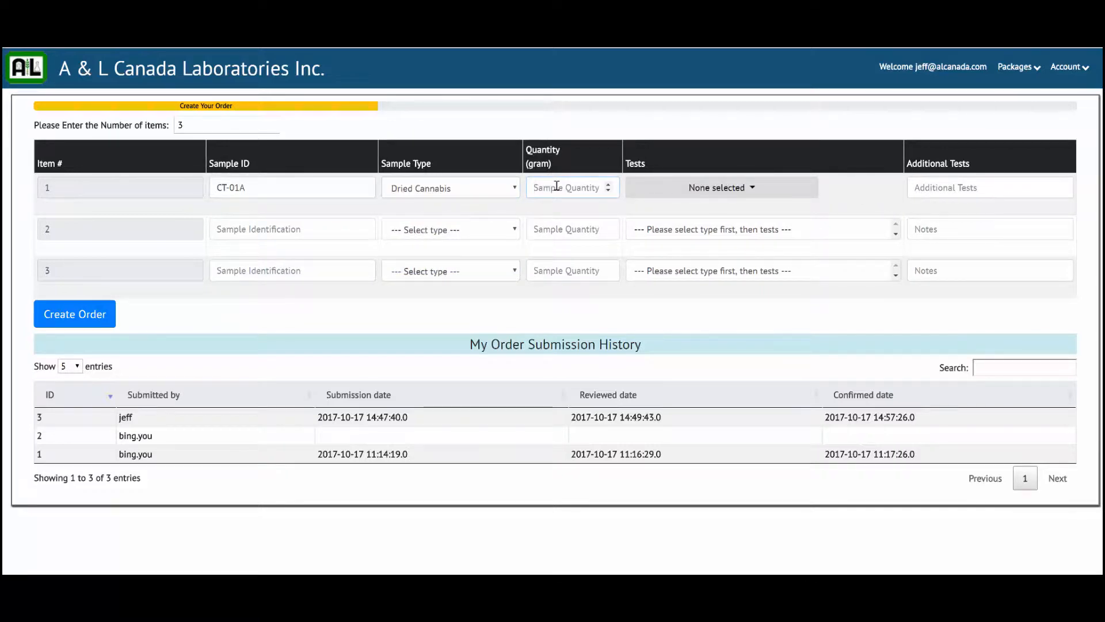
pyautogui.write('5')
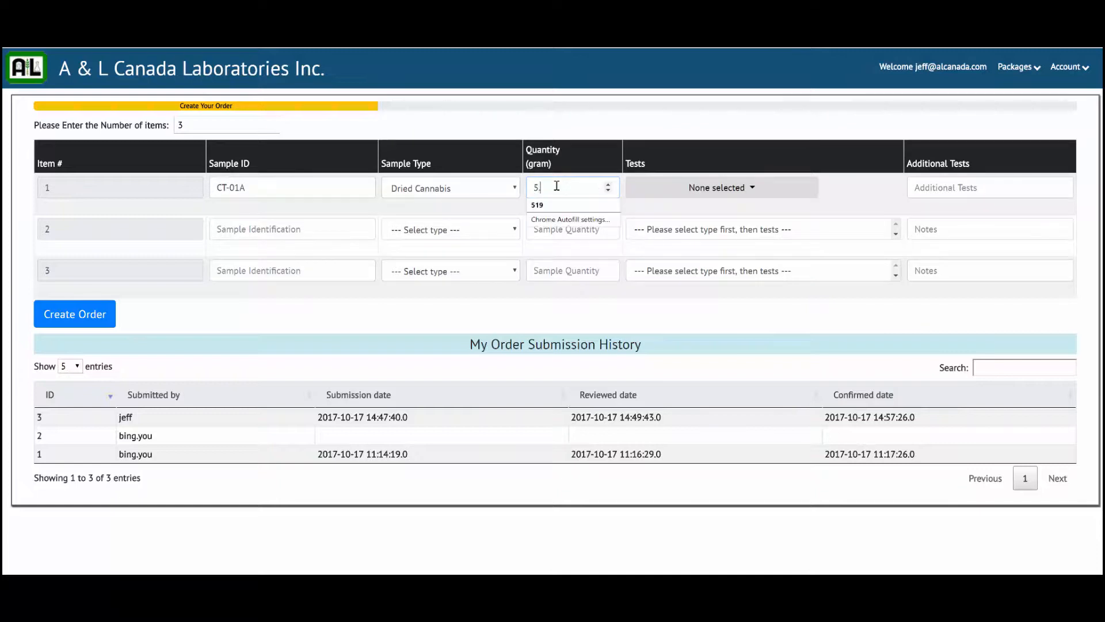
pyautogui.write('.2')
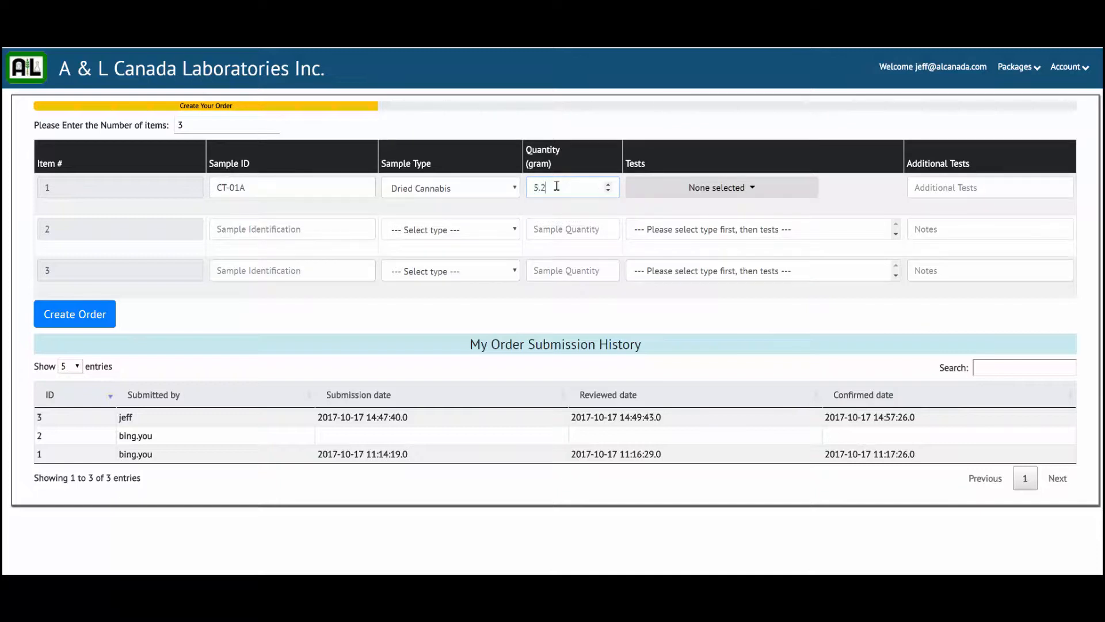
pyautogui.click(687, 188)
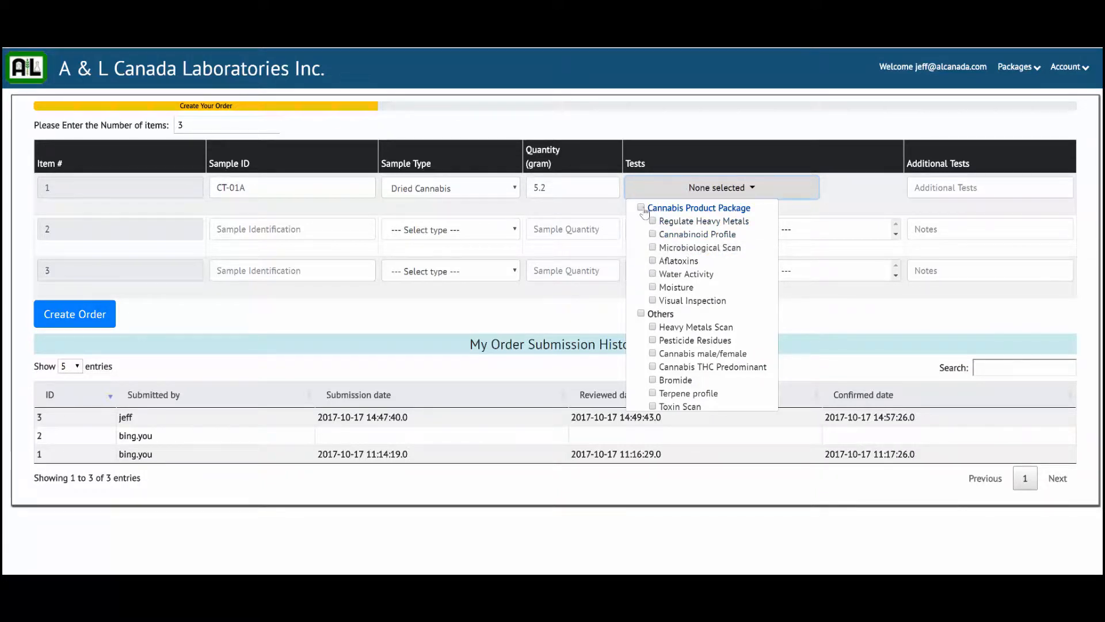
pyautogui.click(656, 223)
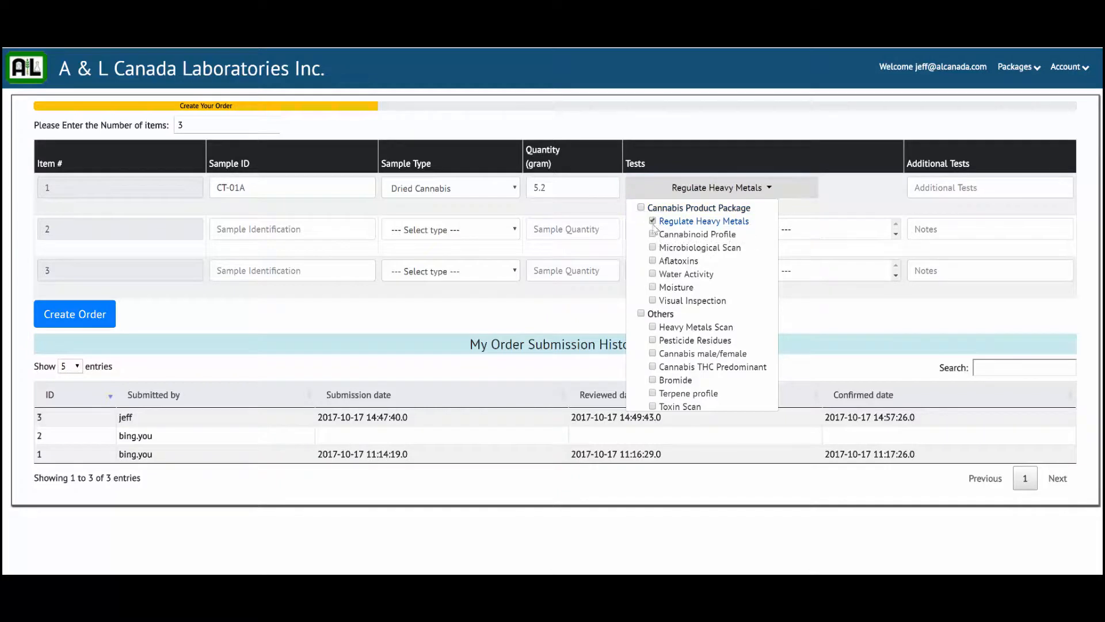
# Fill in item 2 as sample CT-02A, Plant Tissue, 4.5 grams, with the Complete Plant Analysis test.
pyautogui.click(292, 228)
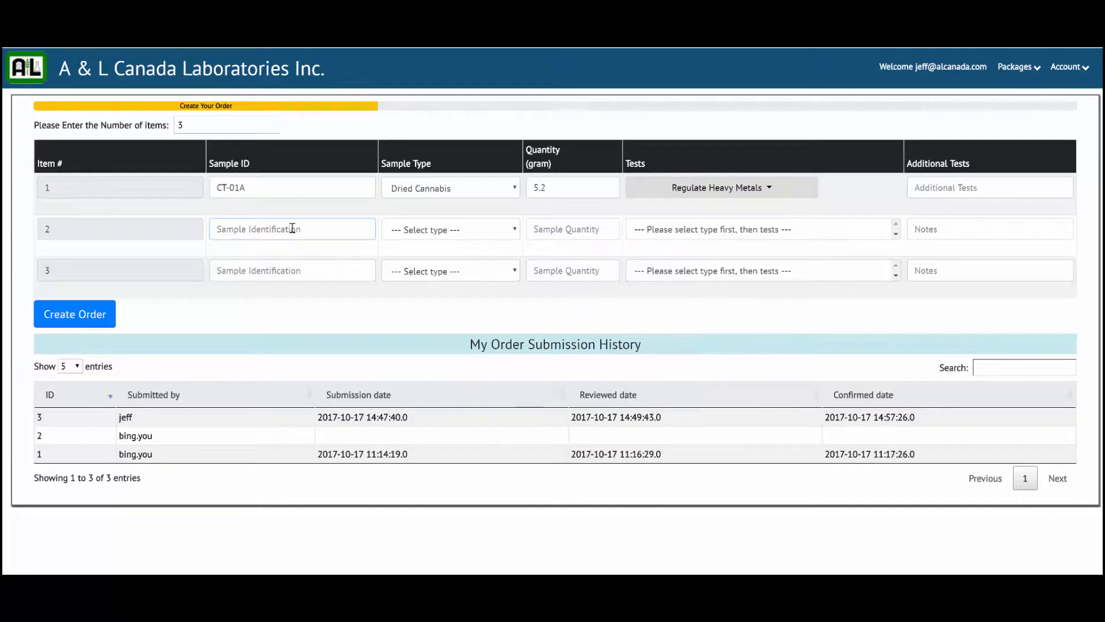
pyautogui.write('CT-02A')
pyautogui.click(436, 230)
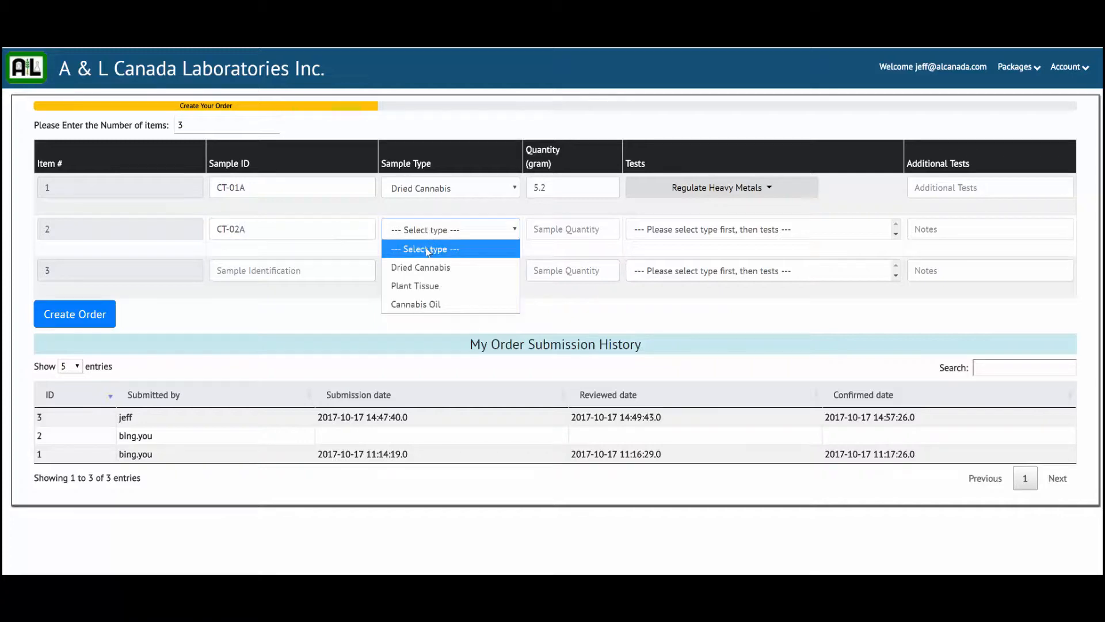
pyautogui.click(418, 286)
pyautogui.click(544, 226)
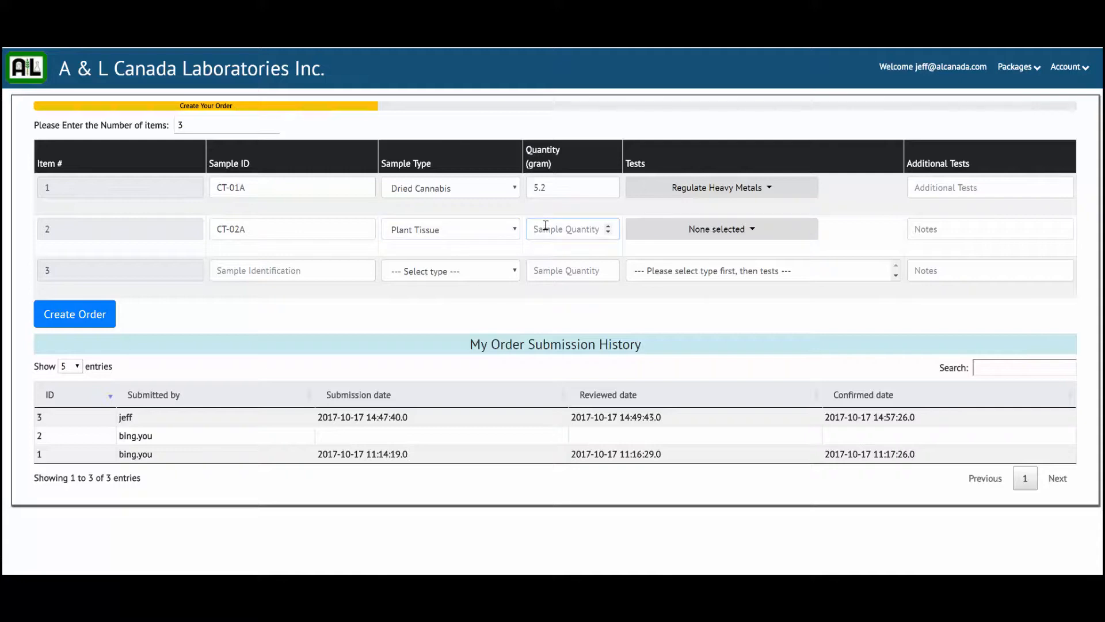
pyautogui.write('4.5')
pyautogui.click(660, 230)
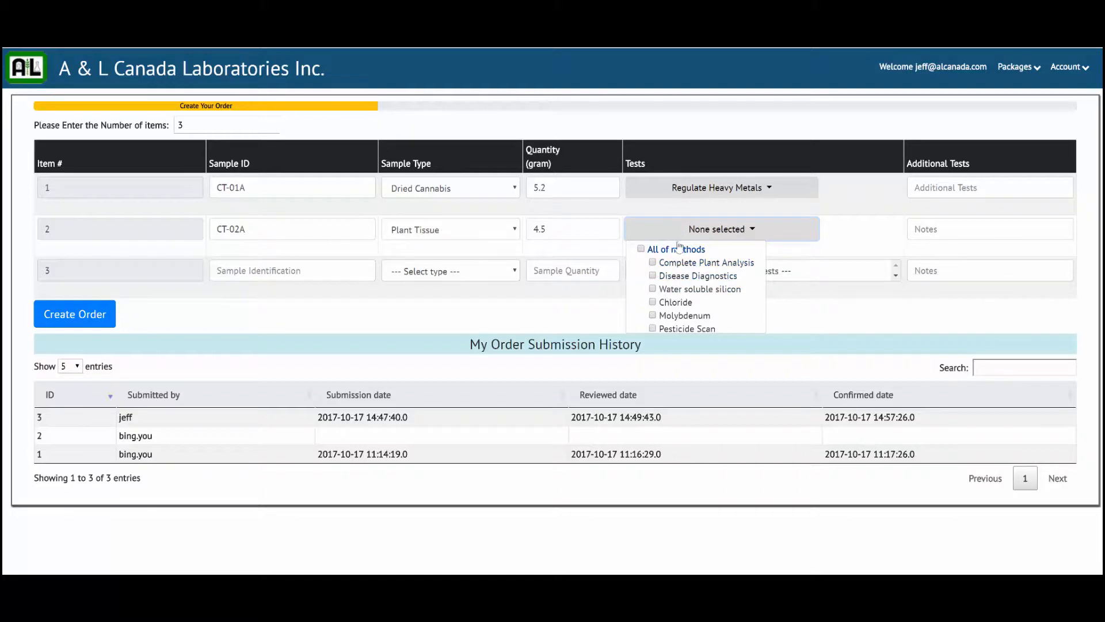
pyautogui.click(653, 263)
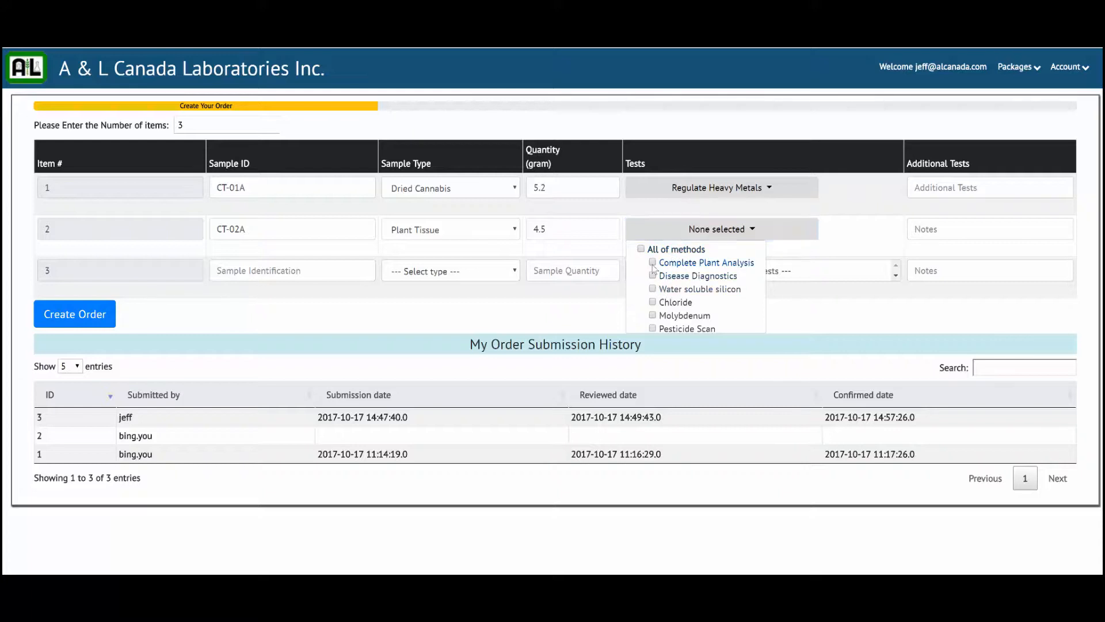
# Fill in item 3 as sample CT-03A, Cannabis Oil, 5.2 grams, with the Regulate Heavy Metals test.
pyautogui.click(327, 272)
pyautogui.write('CT-03A')
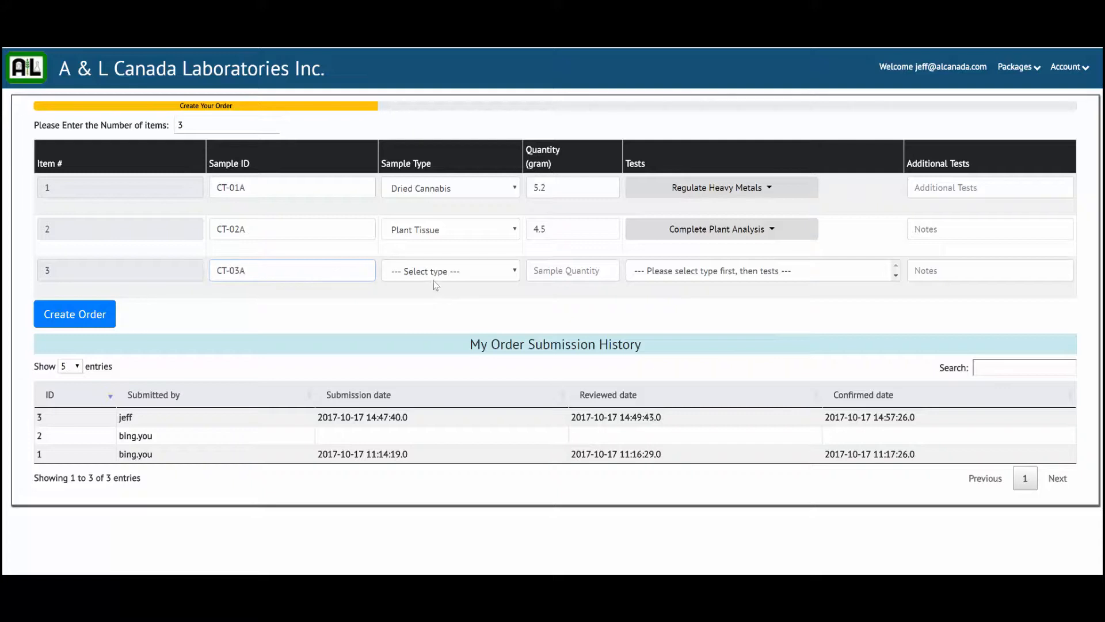
pyautogui.click(446, 272)
pyautogui.click(450, 345)
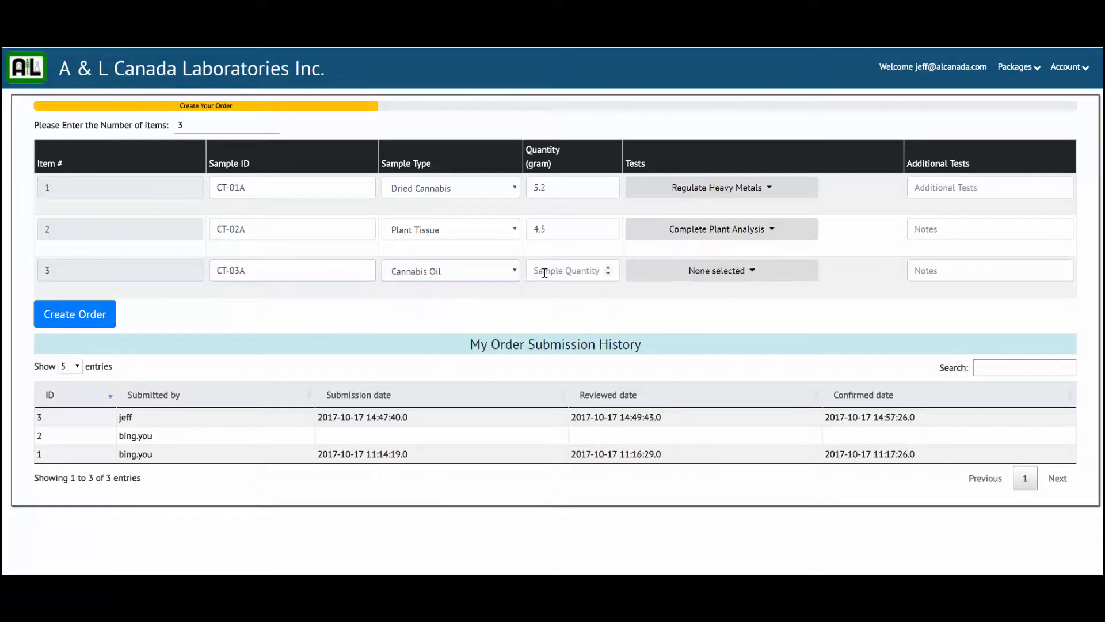
pyautogui.write('5.2')
pyautogui.click(660, 276)
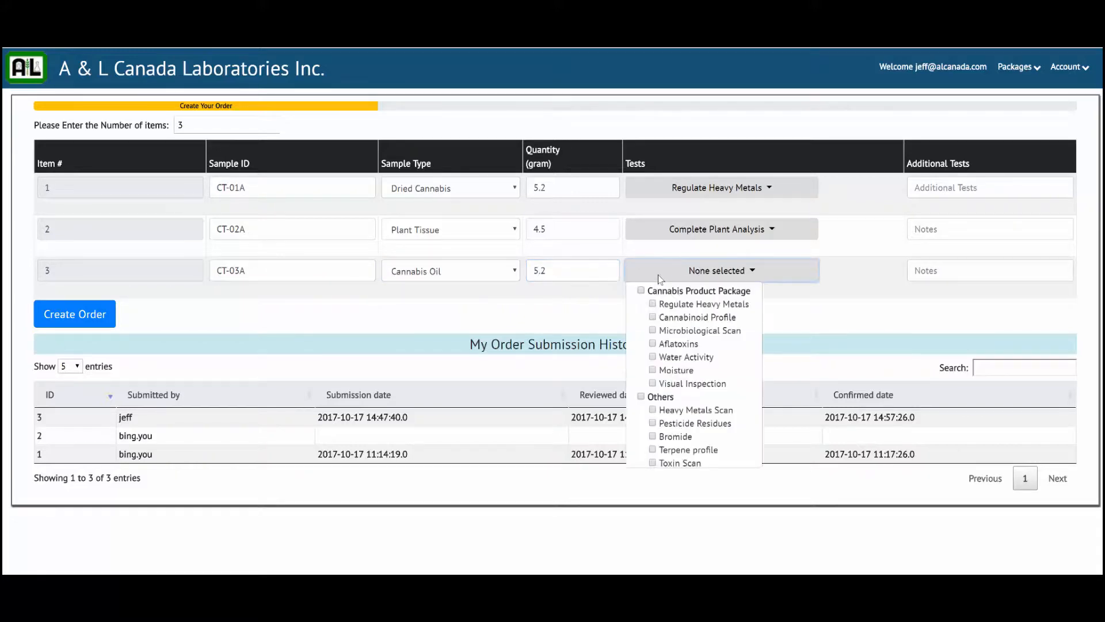
pyautogui.click(654, 304)
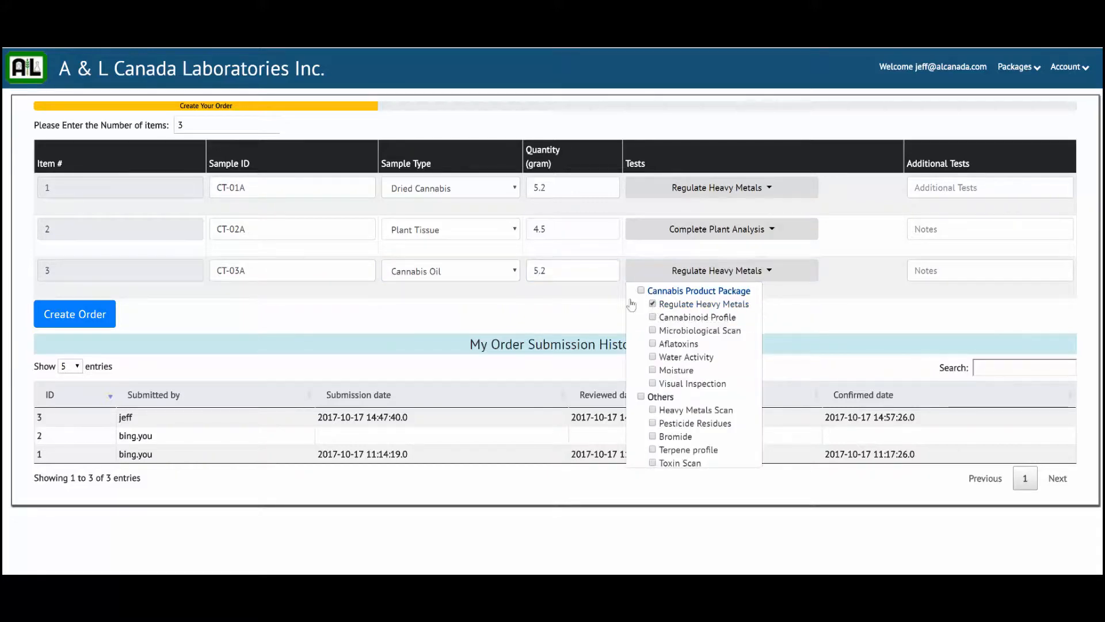
pyautogui.click(800, 304)
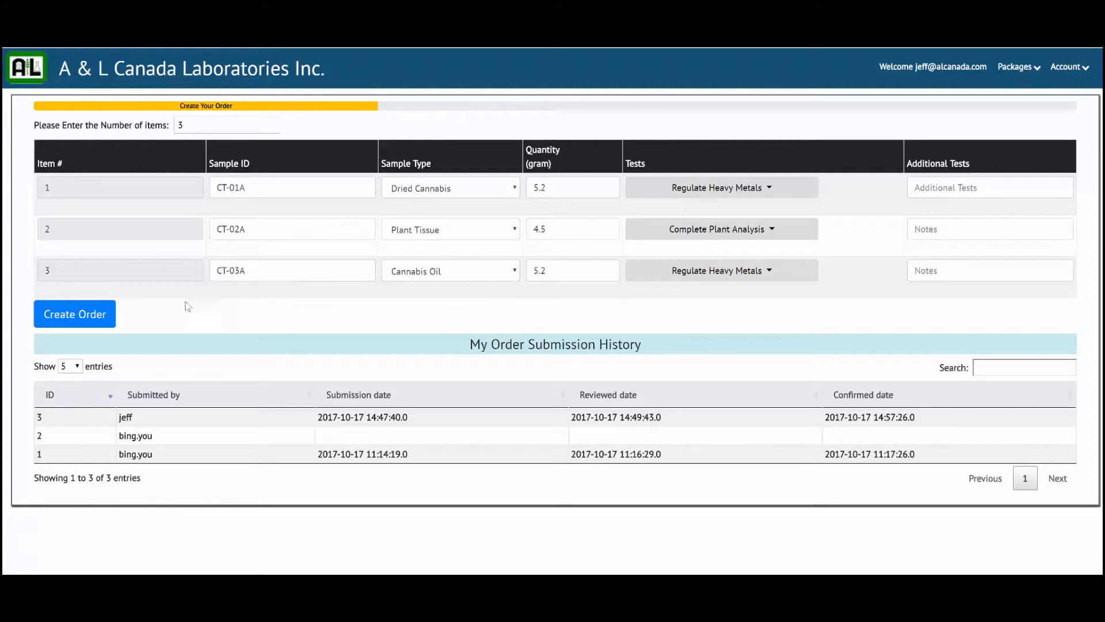
# Create the order, and on its modification page try raising the number of items to 4 before setting it back to 3.
pyautogui.click(80, 318)
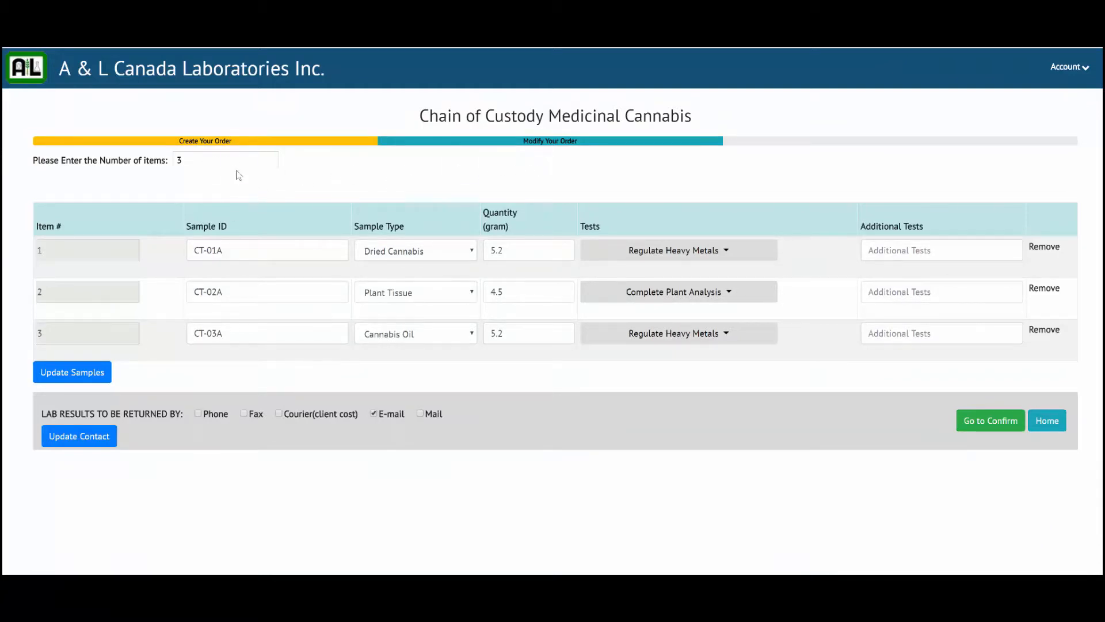
pyautogui.click(274, 156)
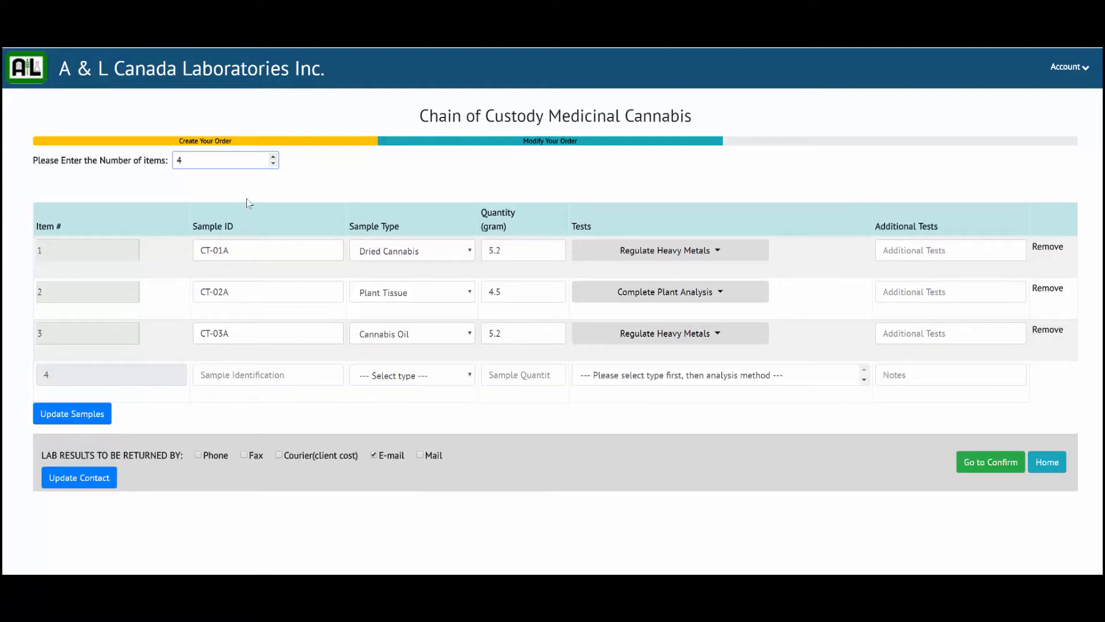
pyautogui.click(273, 164)
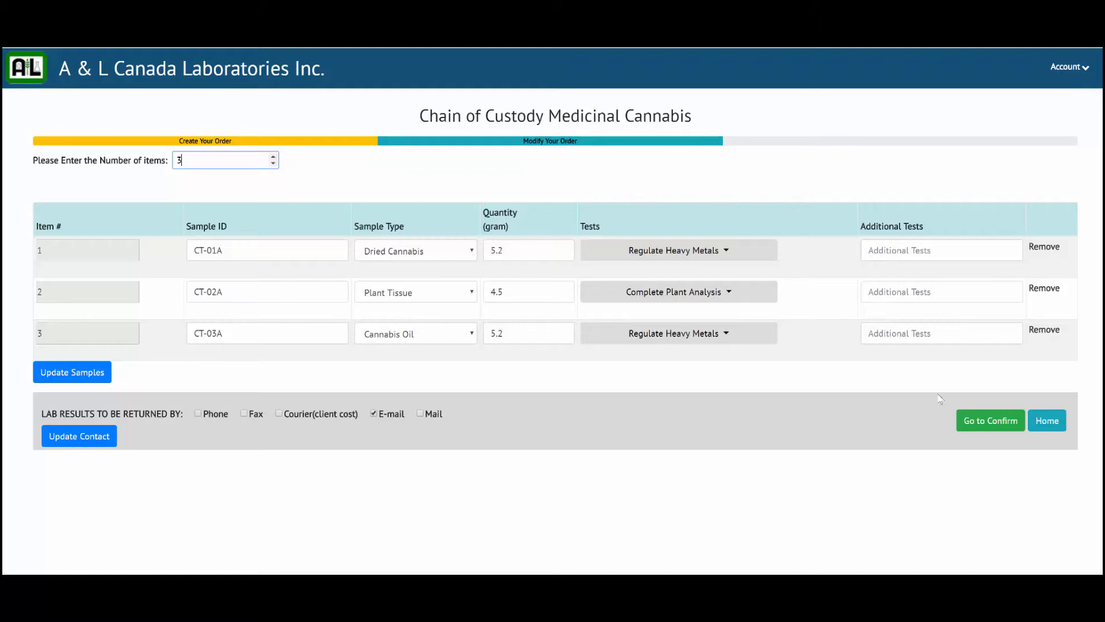
# Proceed to the order confirmation, confirm the order and return to the home page.
pyautogui.click(977, 426)
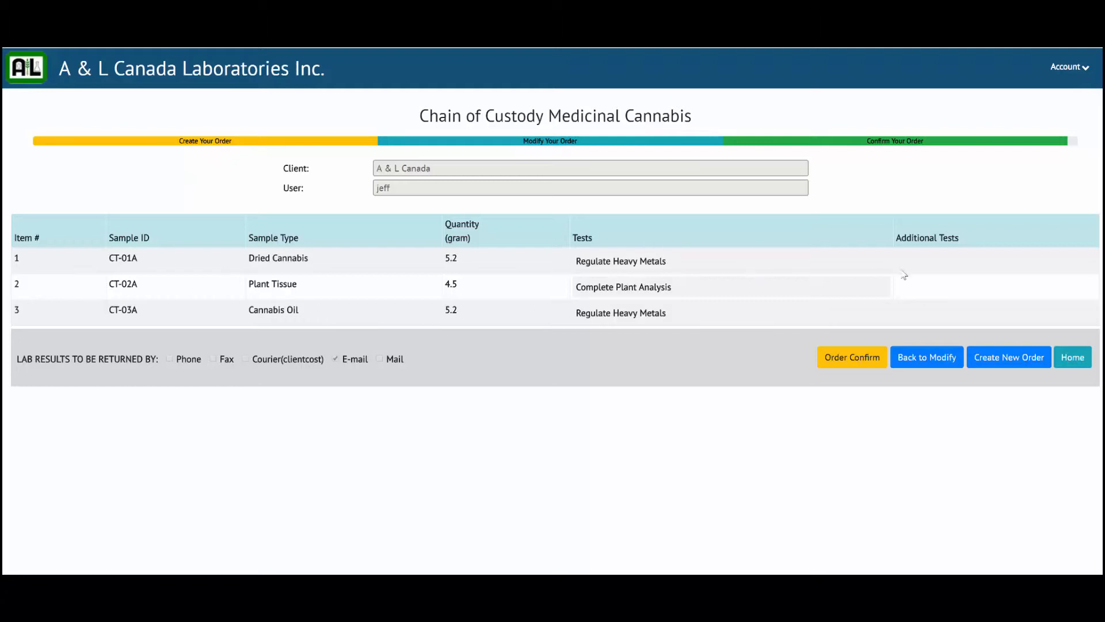
pyautogui.click(850, 359)
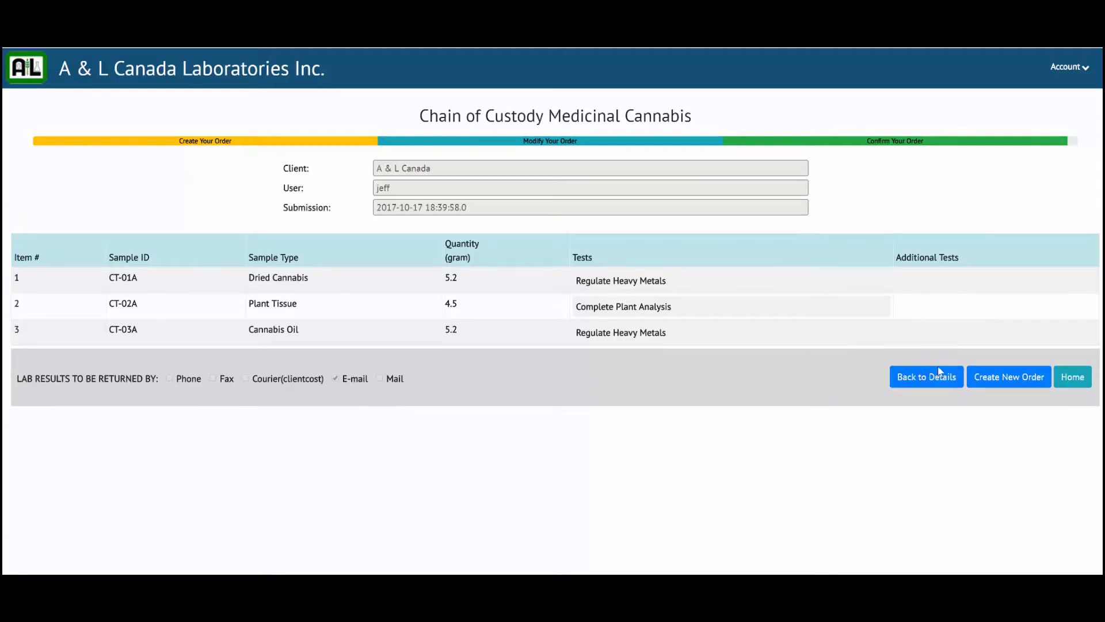
pyautogui.click(1074, 378)
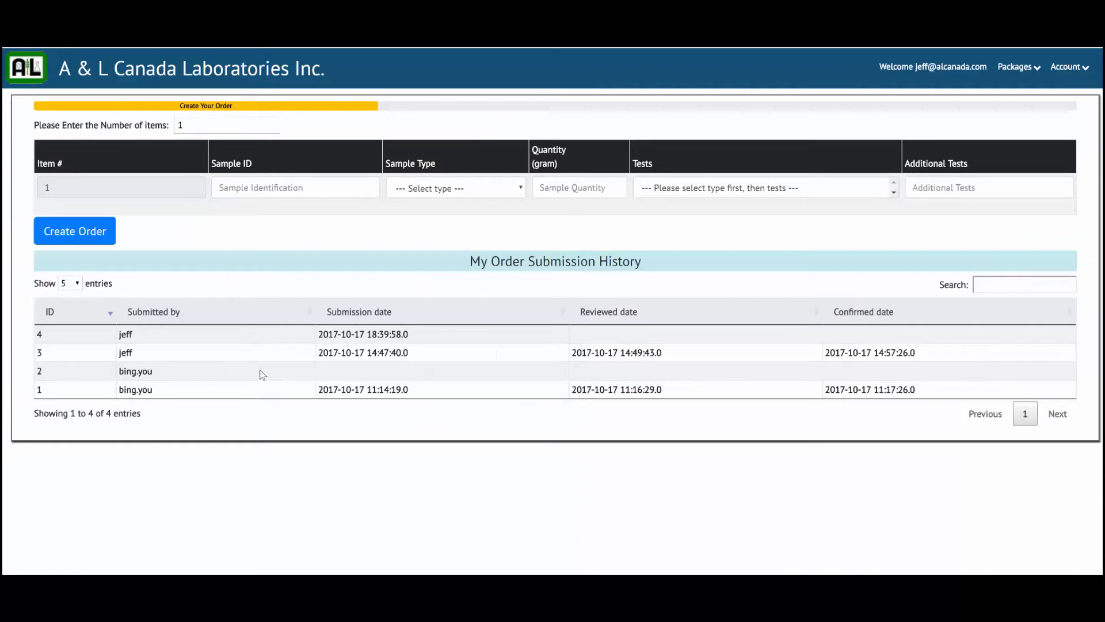